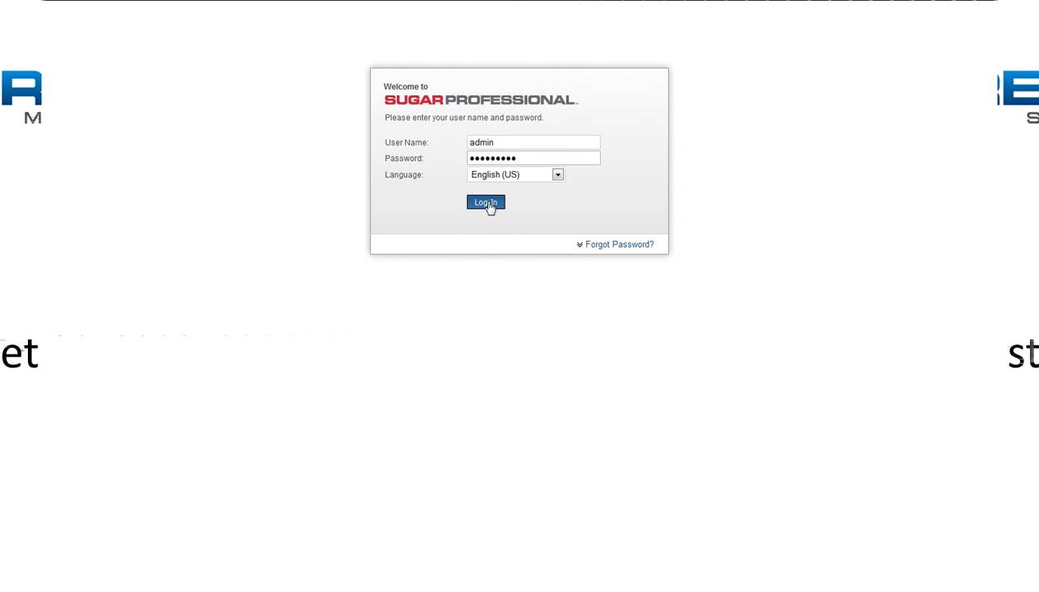
# Log in to SugarCRM to reach the My Sugar home dashboard.
pyautogui.click(486, 203)
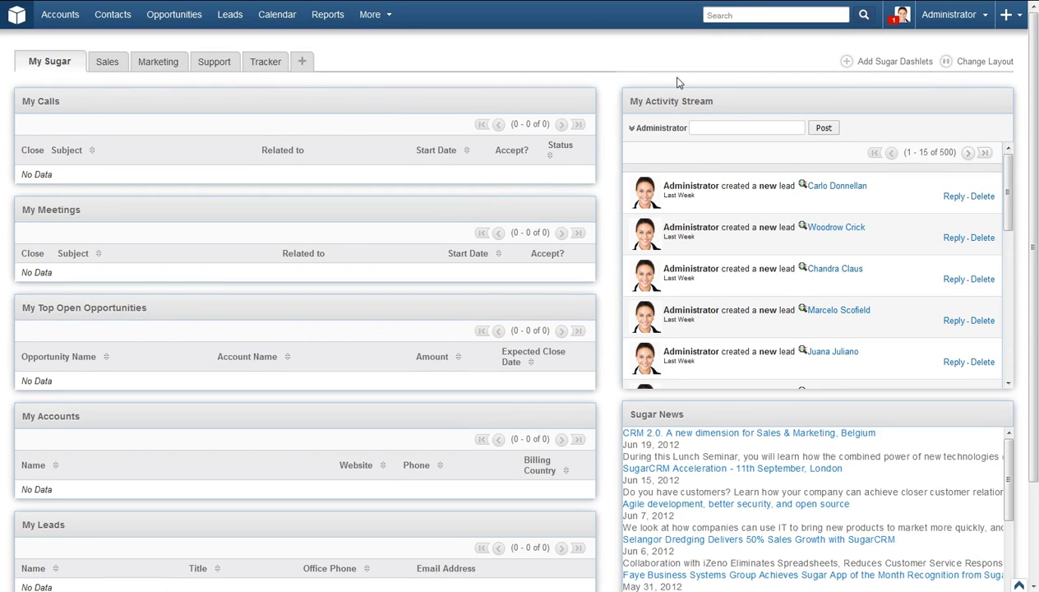
# Run a global search for 'paris' and open the Paris Poland contact record.
pyautogui.click(724, 14)
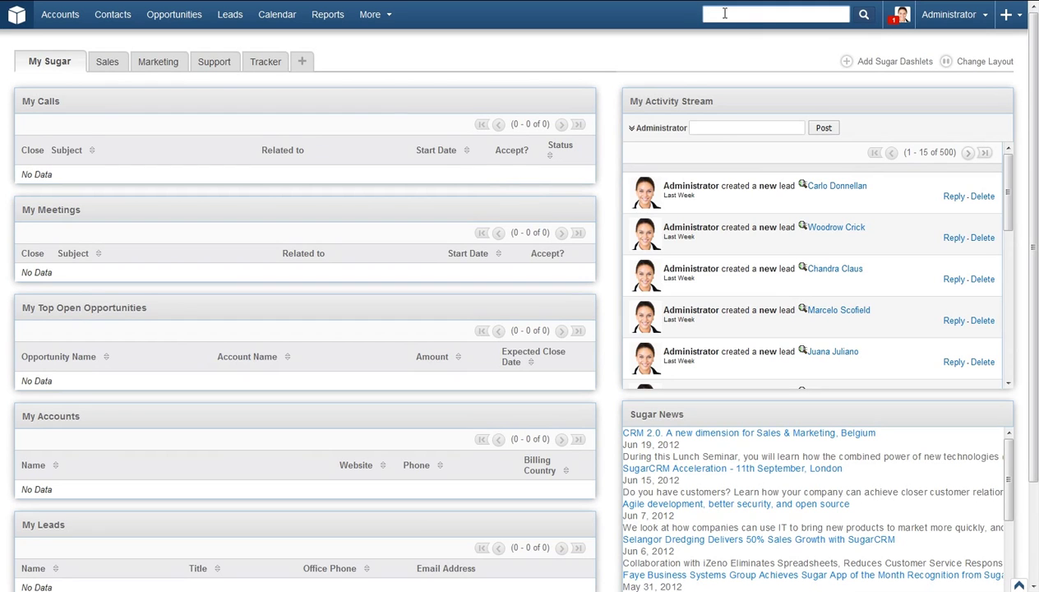
pyautogui.write('paris')
pyautogui.press('Return')
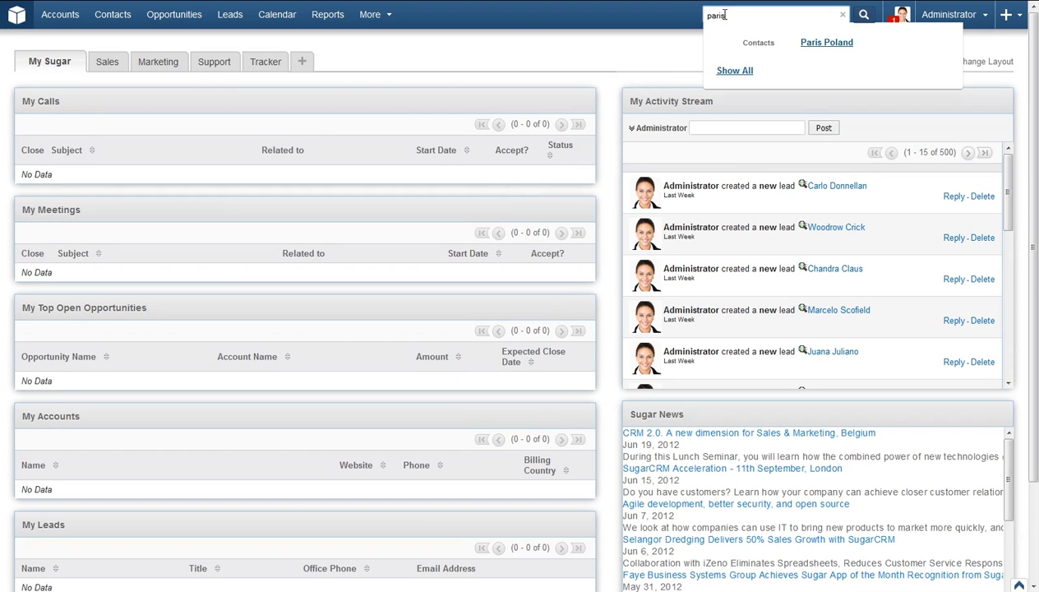
pyautogui.click(826, 43)
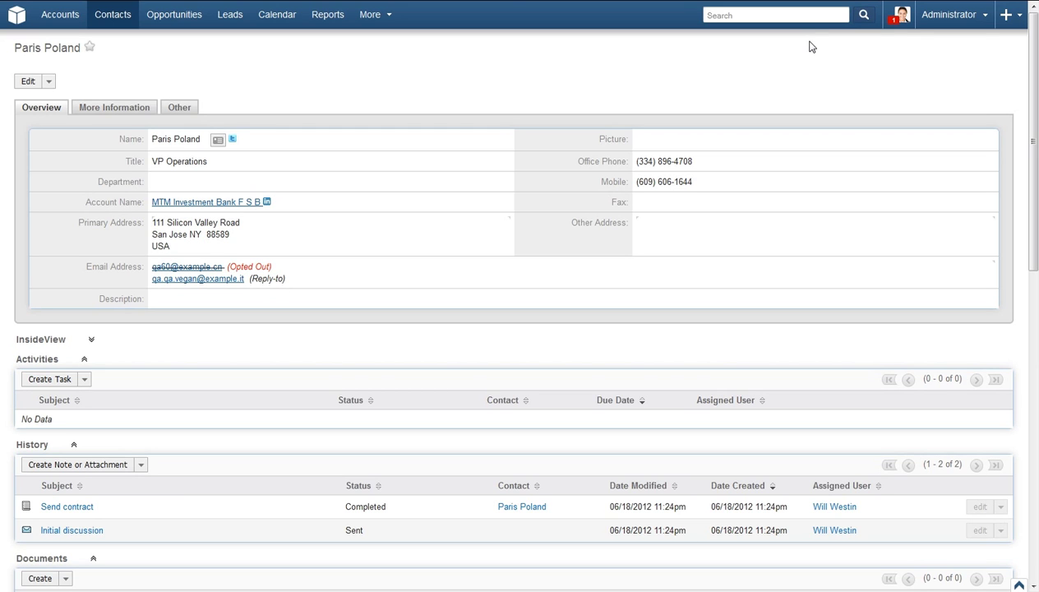
# Search globally for 'paris%' and show all results, listing Paris Poland under Contacts.
pyautogui.click(771, 15)
pyautogui.write('paris')
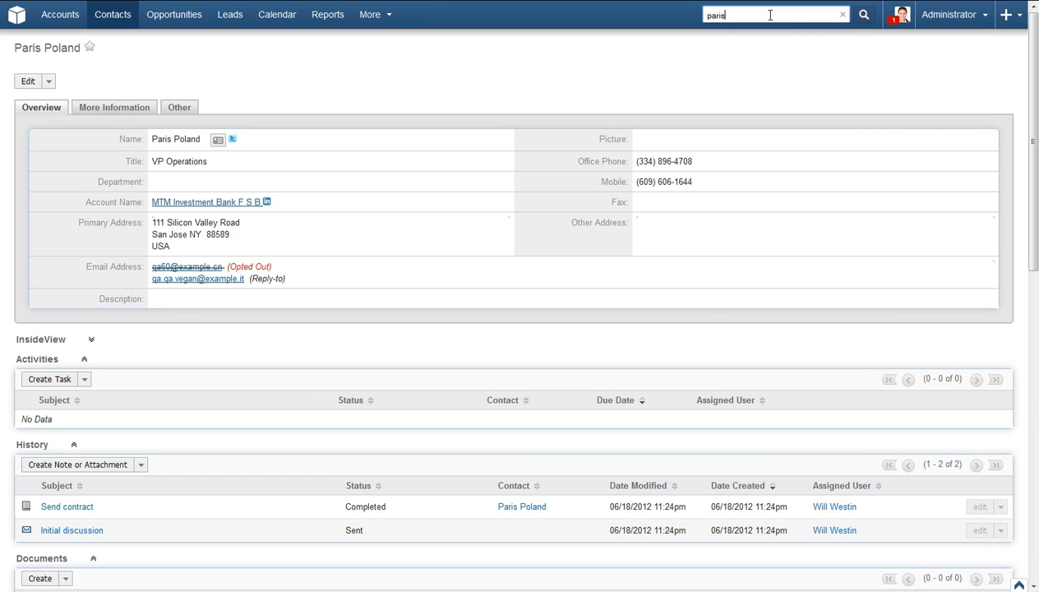
pyautogui.write('%')
pyautogui.press('Return')
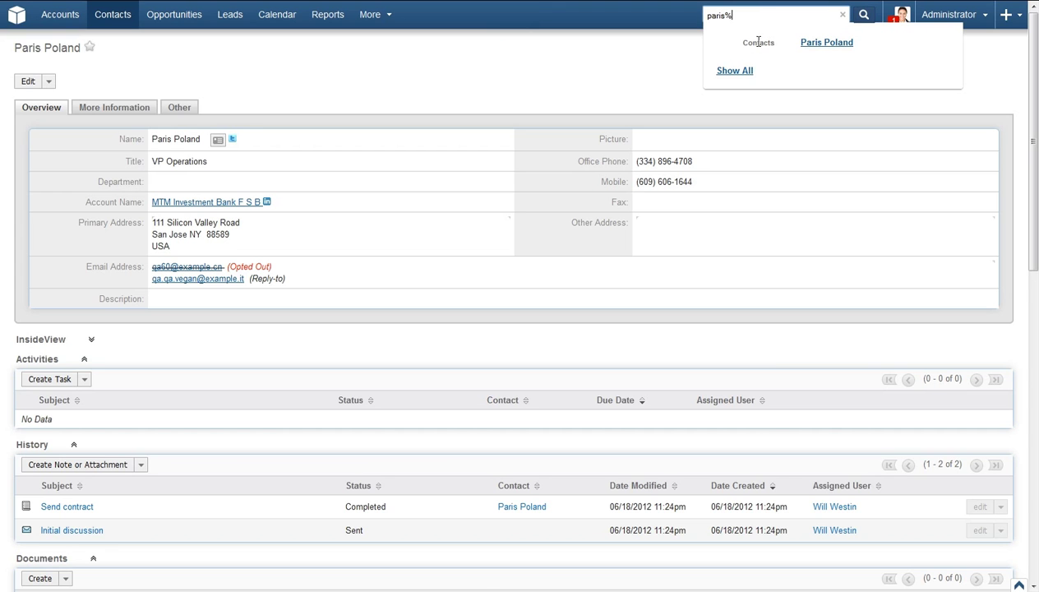
pyautogui.click(747, 72)
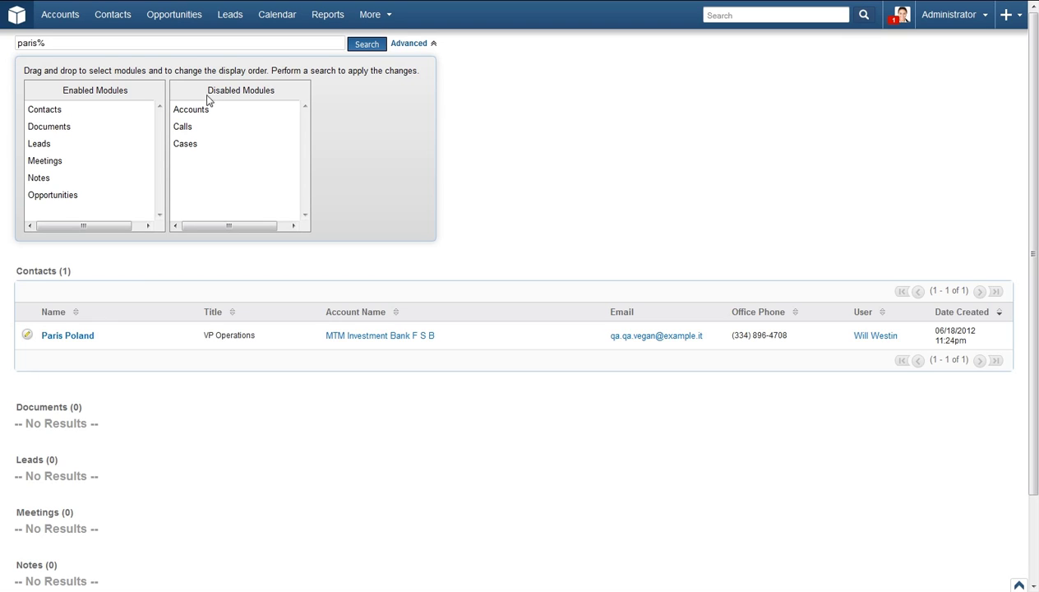
# Disable Contacts as a search module and rerun paris%, which now returns no results.
pyautogui.moveTo(60, 113); pyautogui.dragTo(142, 97)
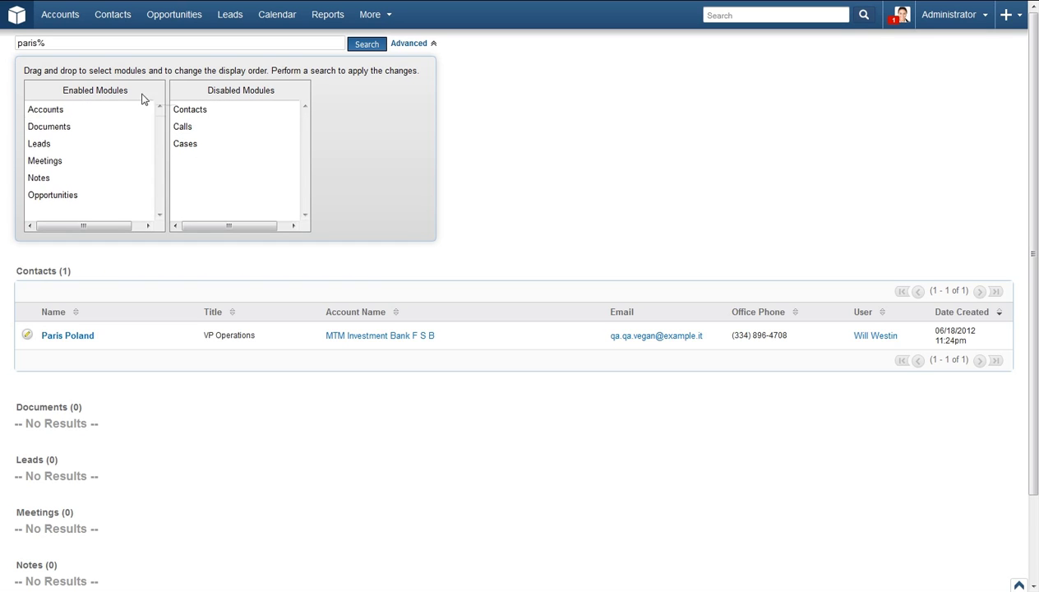
pyautogui.click(367, 46)
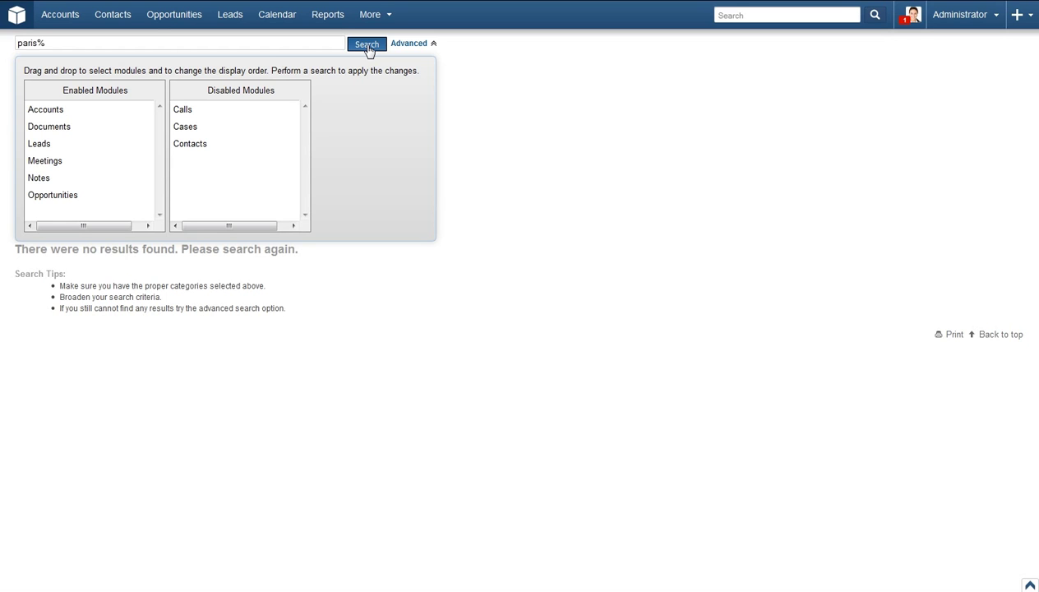
# Open the Accounts list and expand its Advanced Search form.
pyautogui.click(76, 24)
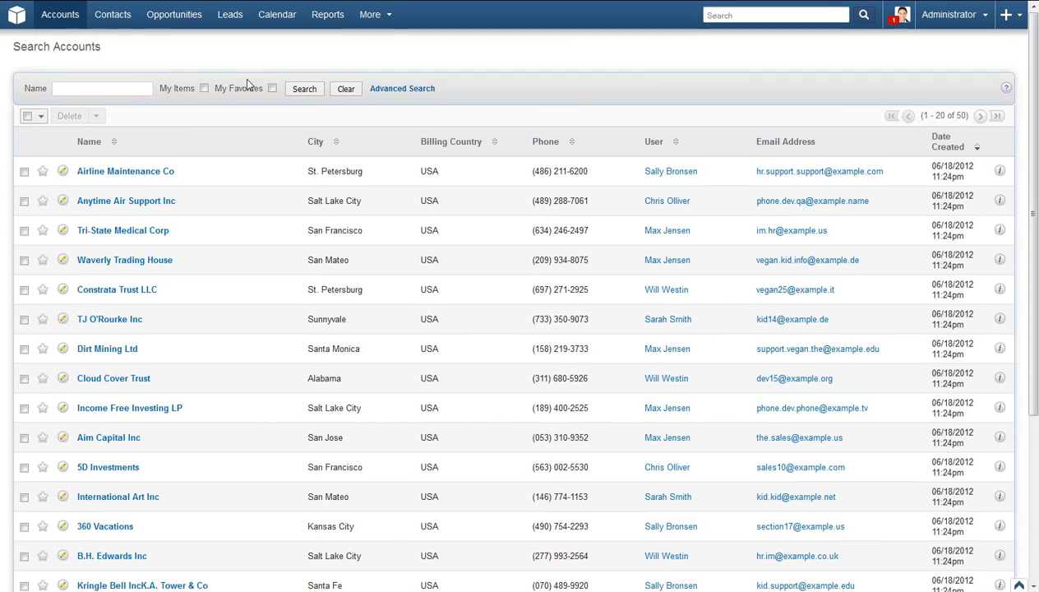
pyautogui.click(378, 91)
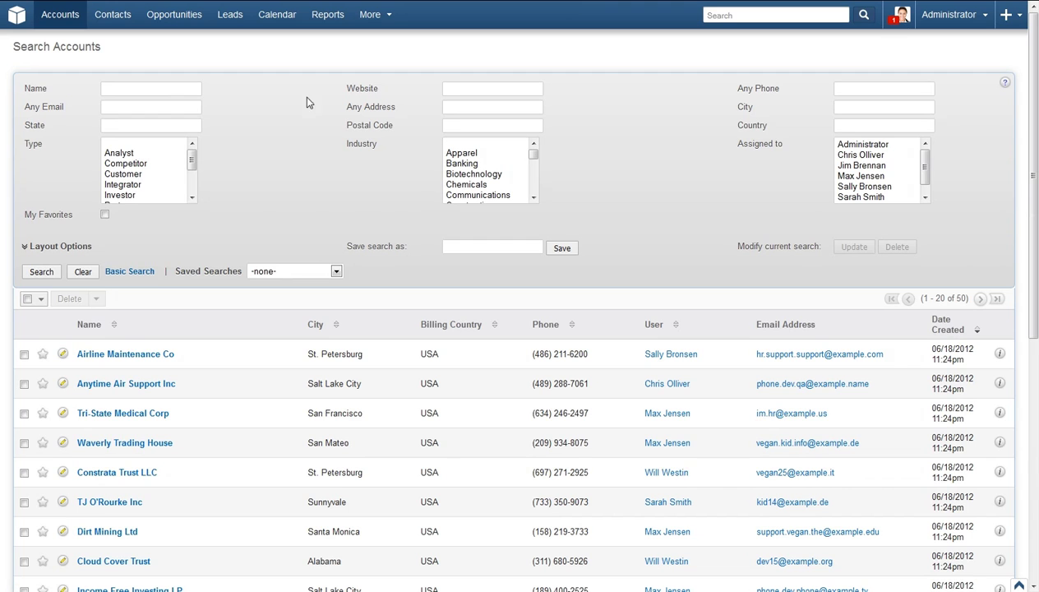
# Set the account Name filter to Constrata from the autocomplete suggestions.
pyautogui.click(192, 89)
pyautogui.write('c')
pyautogui.press('Down')
pyautogui.press('Tab')
# Add vegan25 as the Any Email filter and search, leaving only Constrata Trust LLC.
pyautogui.click(175, 106)
pyautogui.write('ve')
pyautogui.press('Tab')
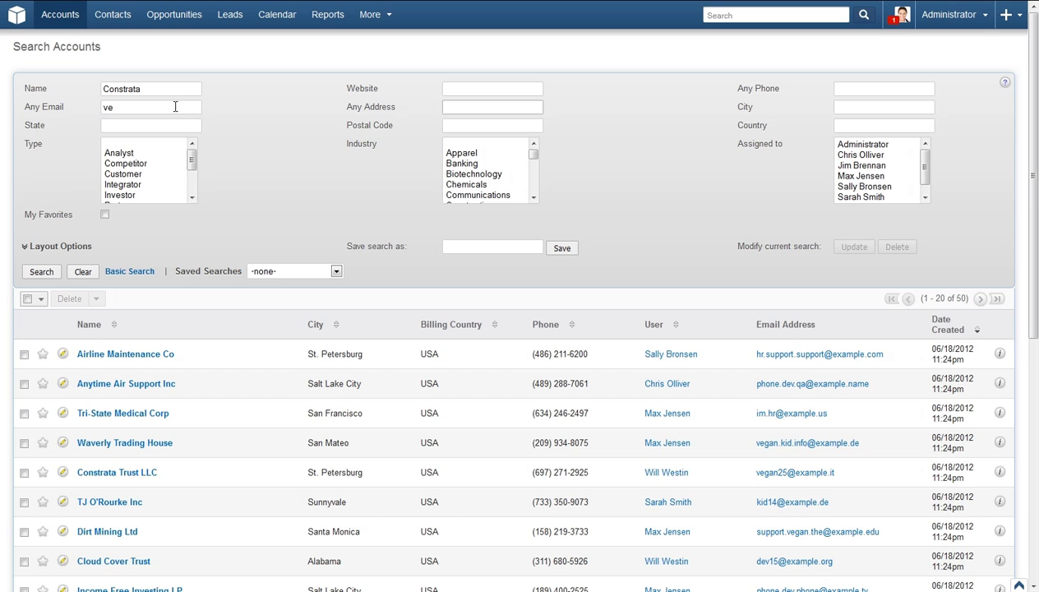
pyautogui.click(175, 107)
pyautogui.write('gan')
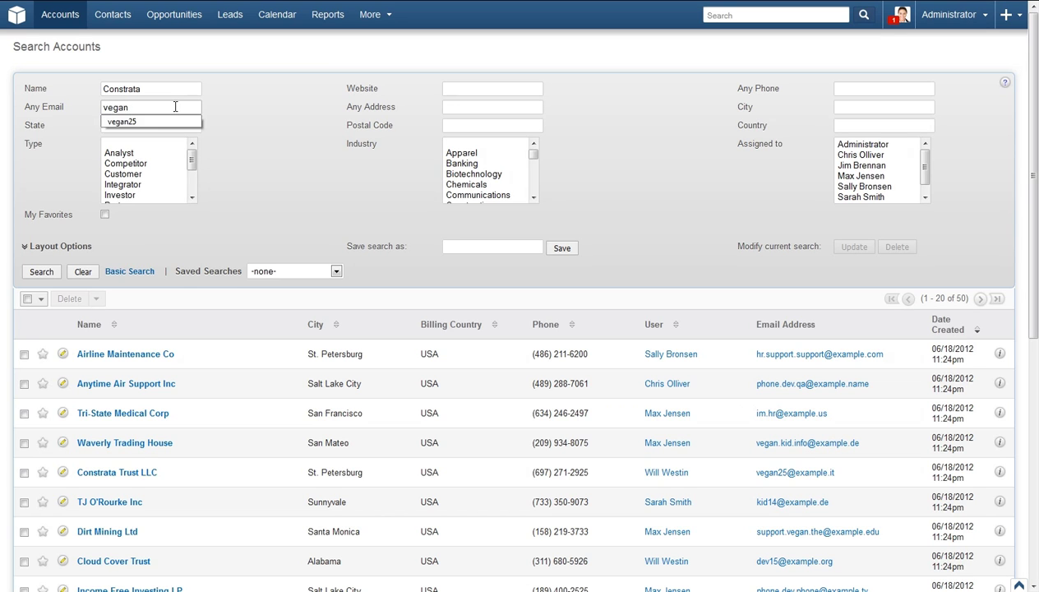
pyautogui.press('Down')
pyautogui.press('Tab')
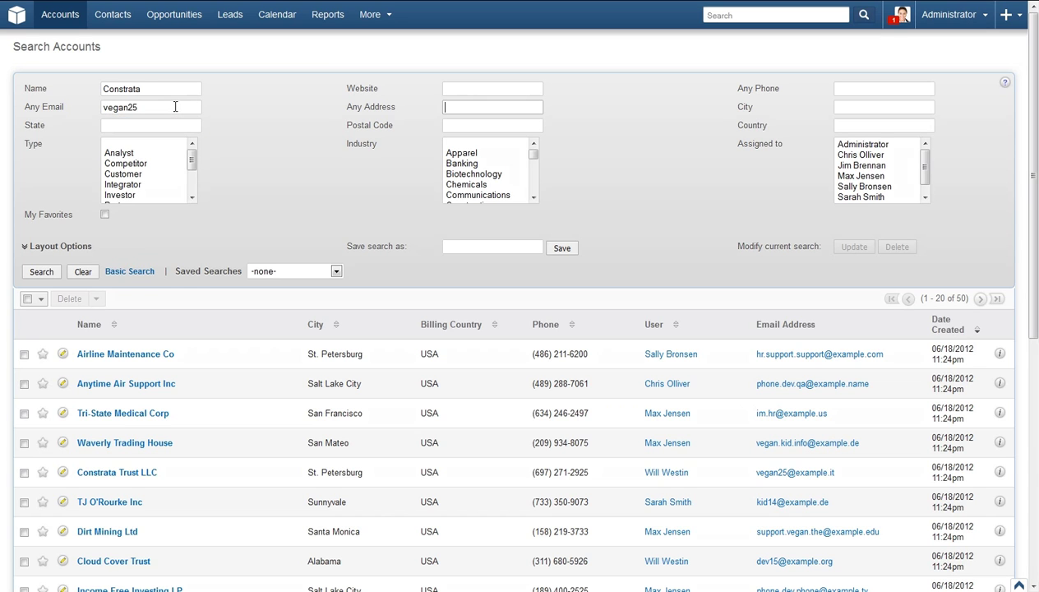
pyautogui.click(46, 272)
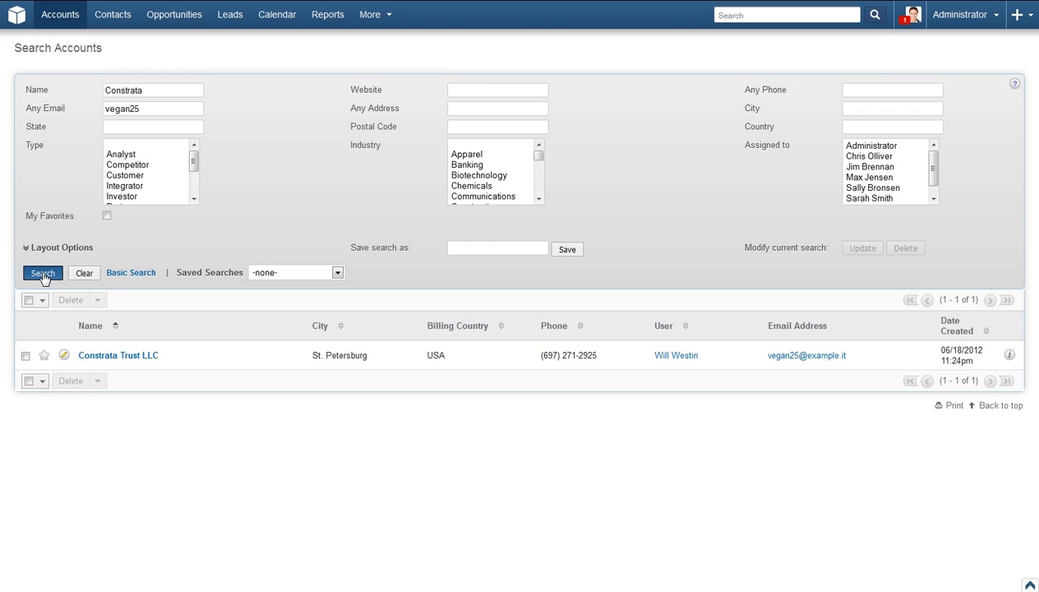
# Save the Constrata/vegan25 account search as 'constrata' and check it under Saved Searches.
pyautogui.click(452, 247)
pyautogui.write('Con')
pyautogui.click(464, 261)
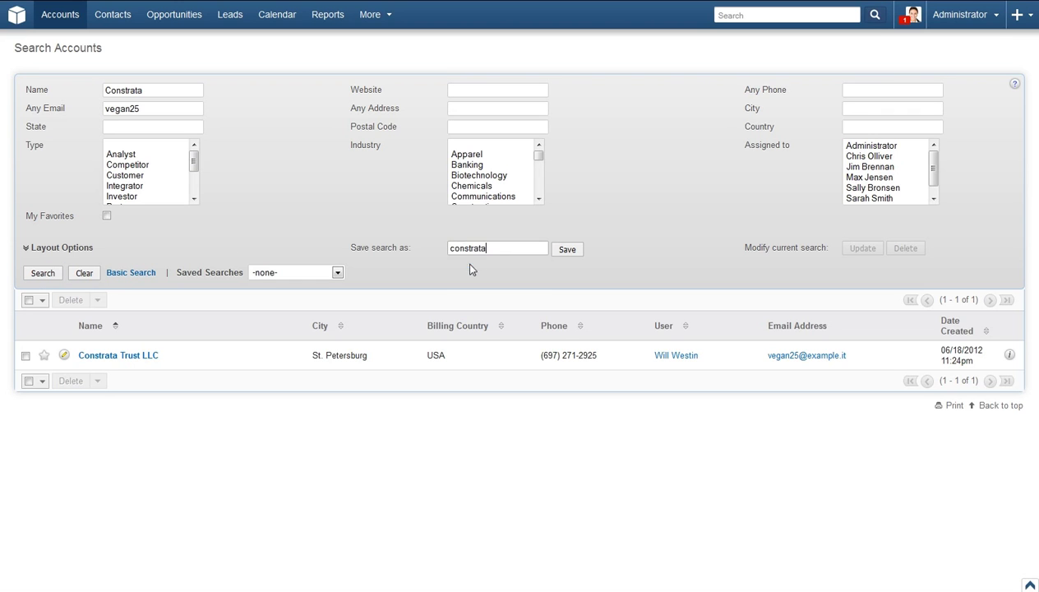
pyautogui.click(566, 251)
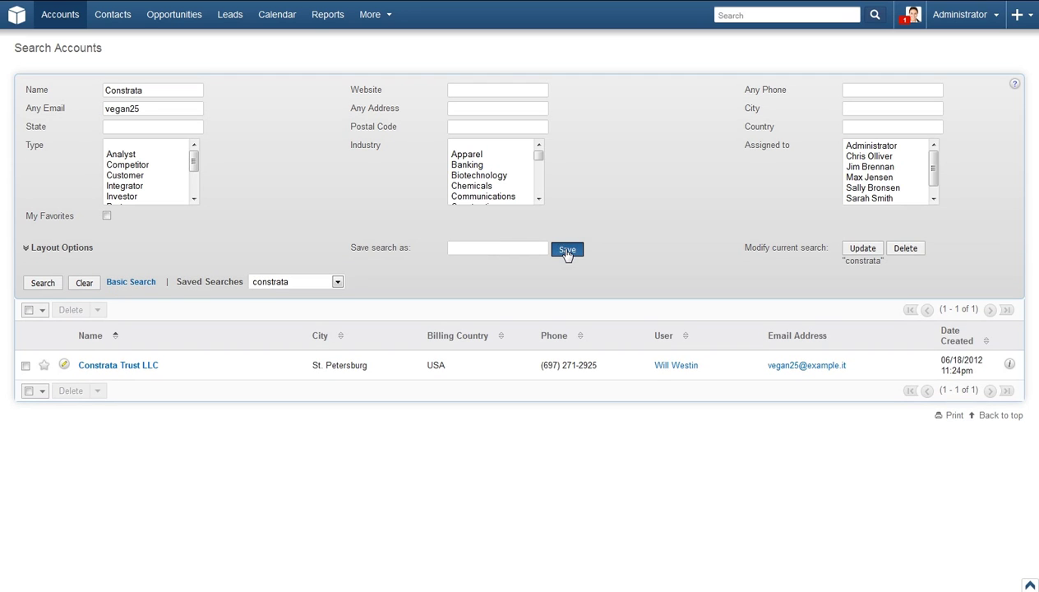
pyautogui.click(338, 283)
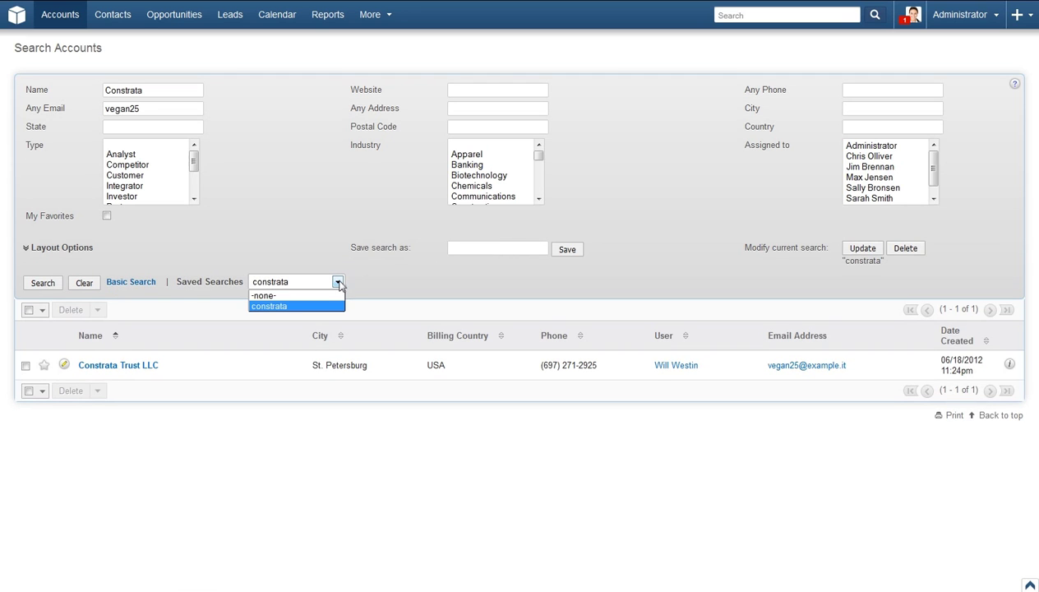
pyautogui.click(338, 282)
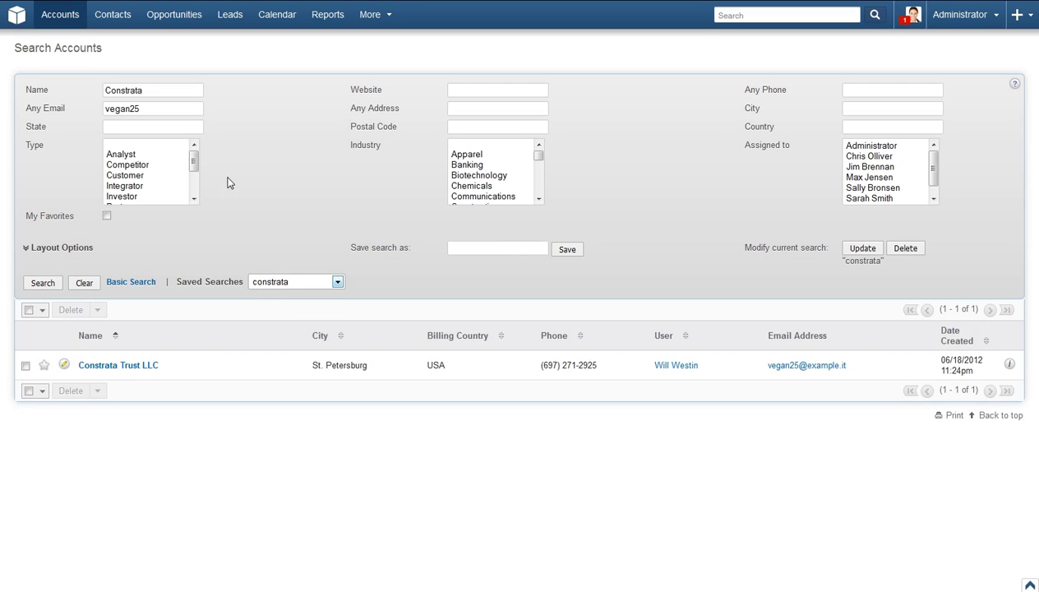
# Clear the Any Email value and update the saved 'constrata' search to name Constrata only.
pyautogui.moveTo(154, 108); pyautogui.dragTo(91, 109)
pyautogui.press('BackSpace')
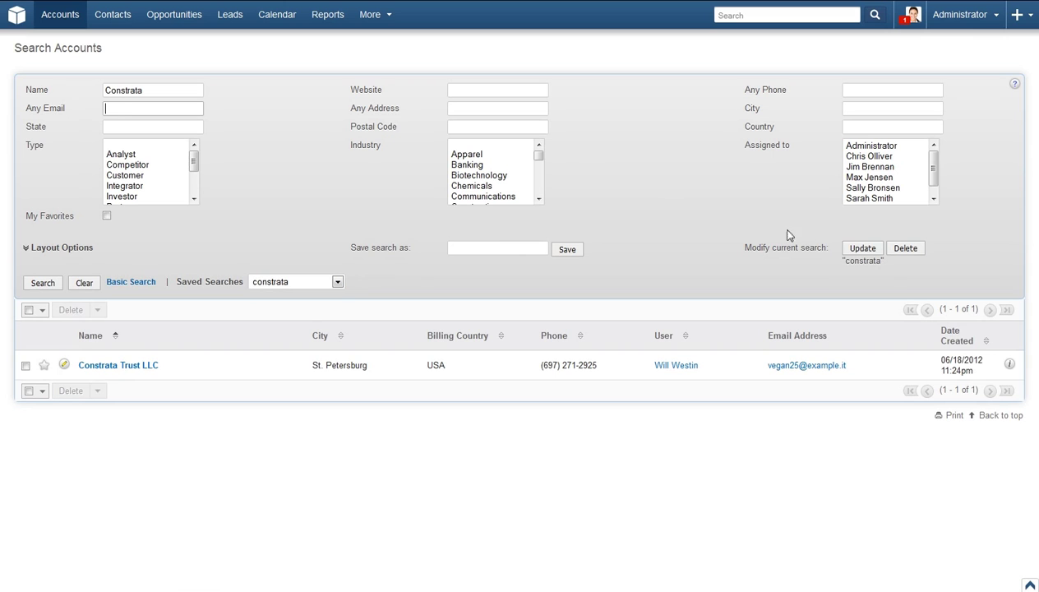
pyautogui.click(865, 251)
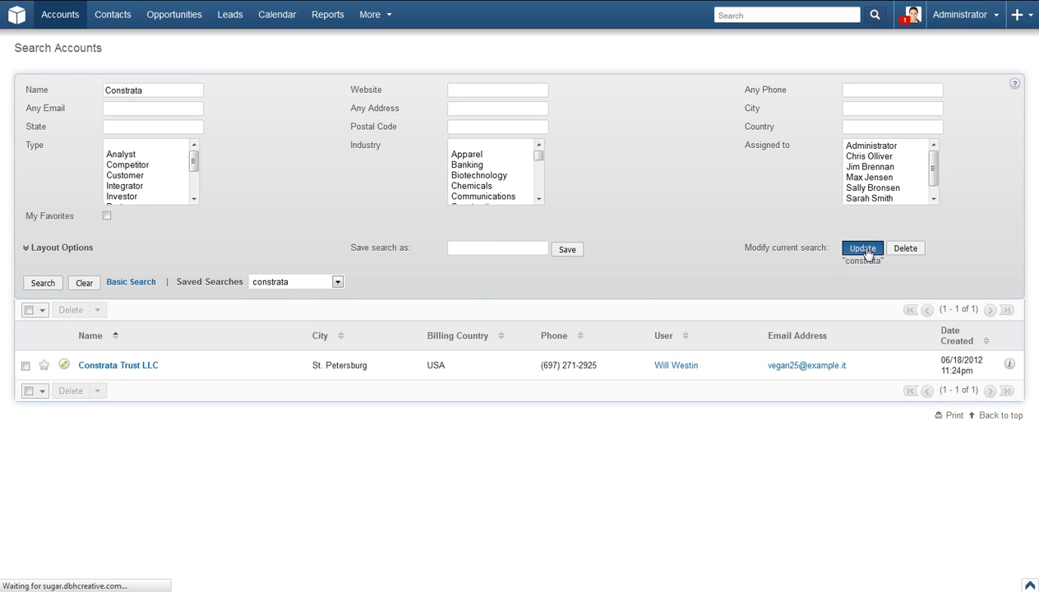